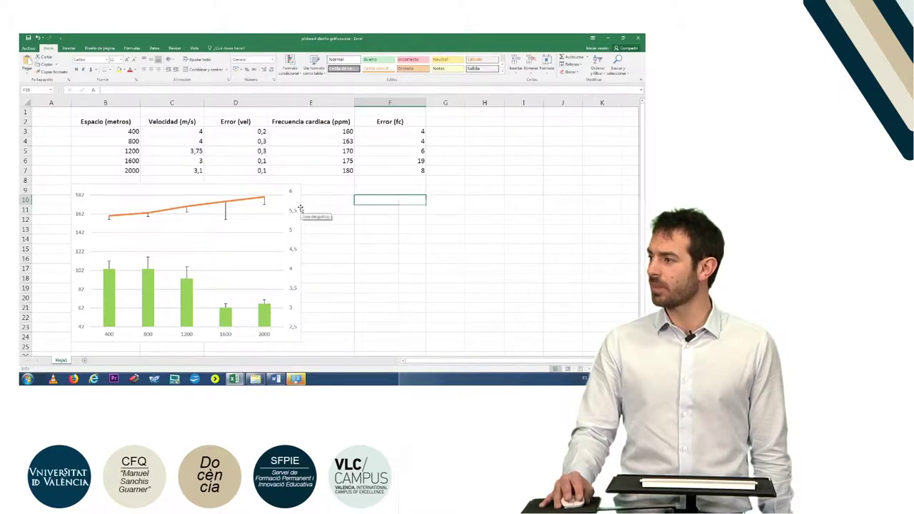
- Select the velocity-and-heart-rate combined chart below the distance table
click(300, 209)
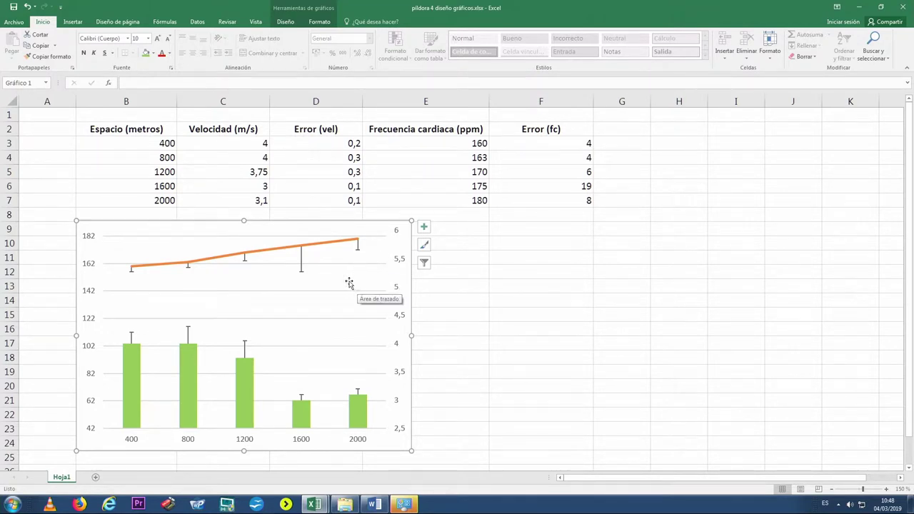
- Keep the plot area's fill on Automático (white) and bring up its Format Plot Area pane
click(348, 283)
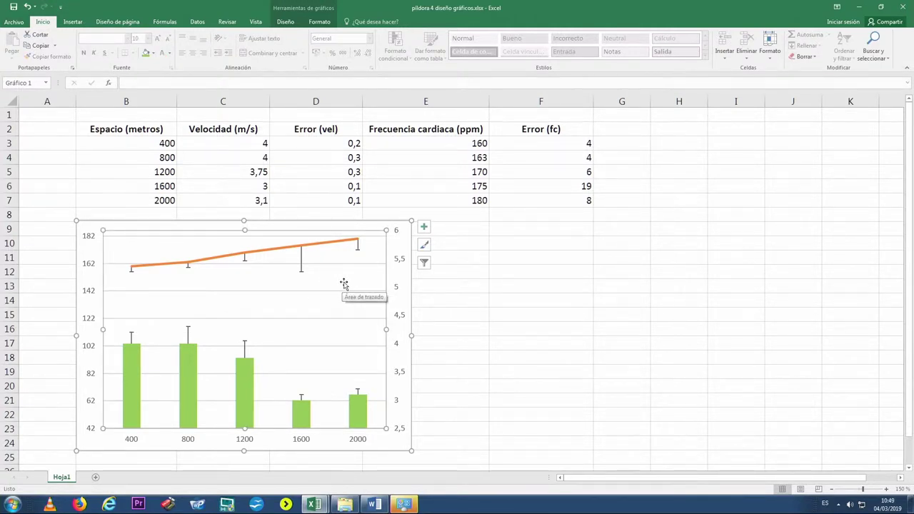
right_click(343, 284)
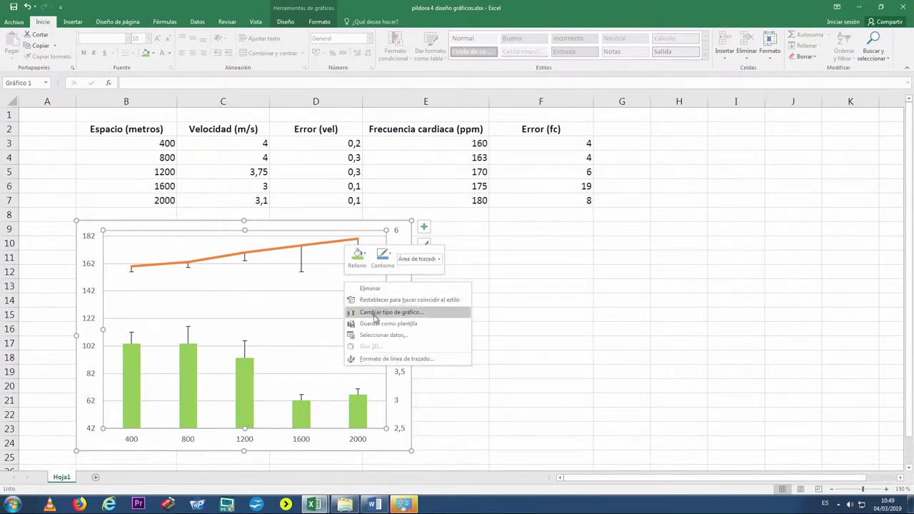
click(357, 259)
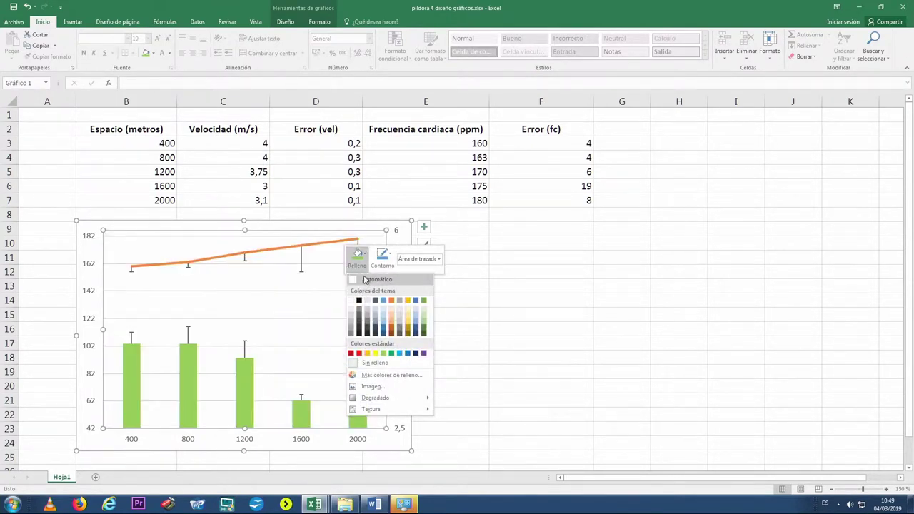
click(367, 279)
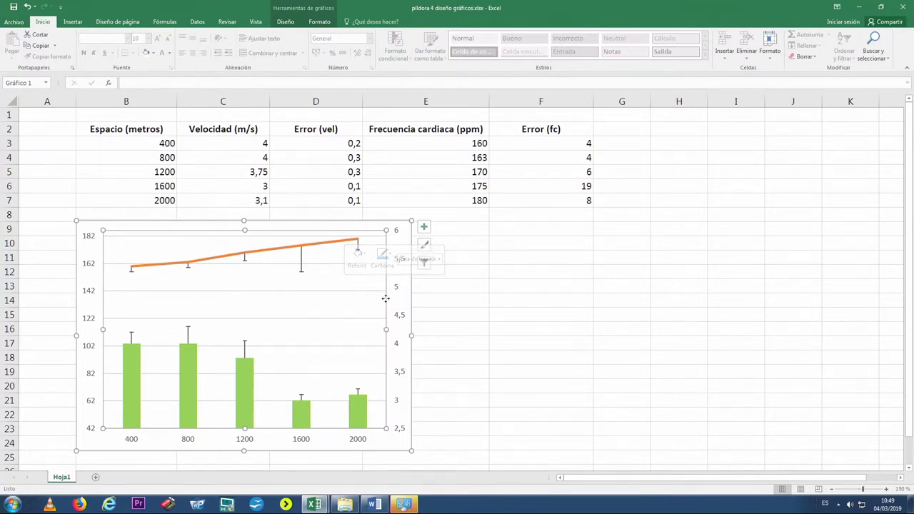
right_click(387, 298)
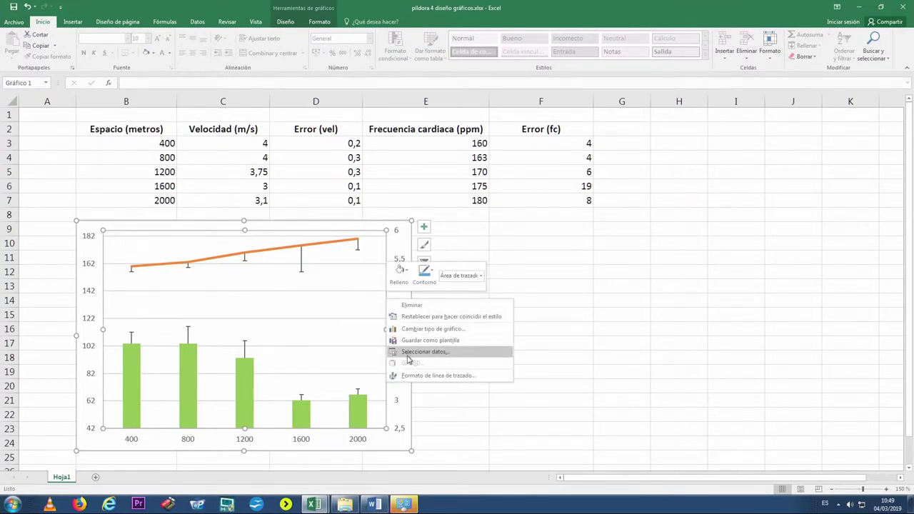
click(409, 382)
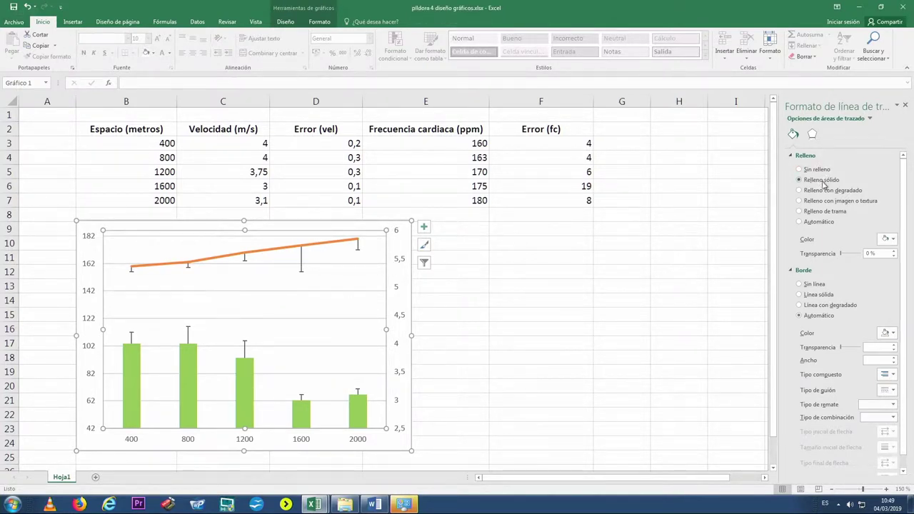
click(826, 192)
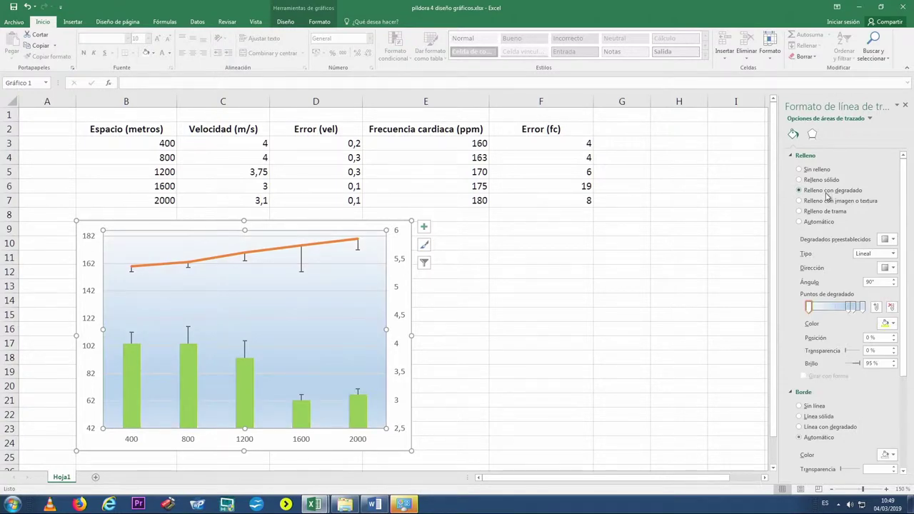
click(826, 202)
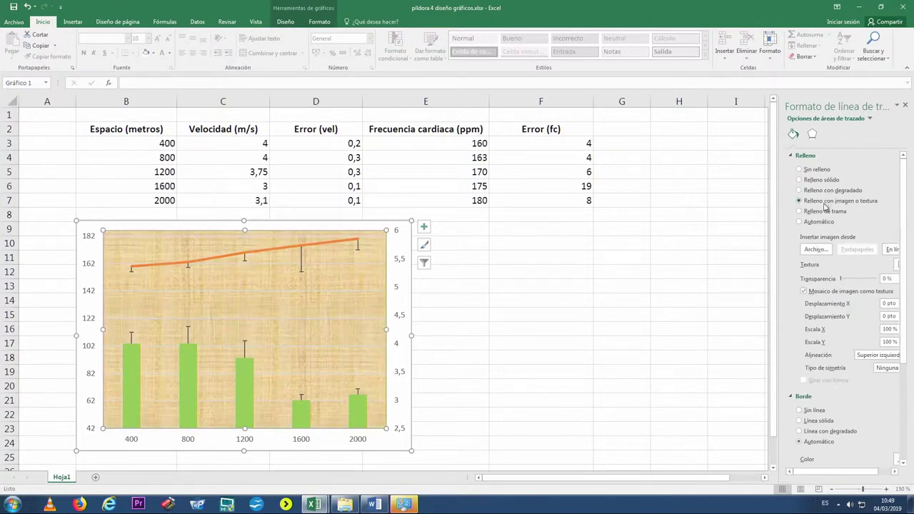
click(825, 212)
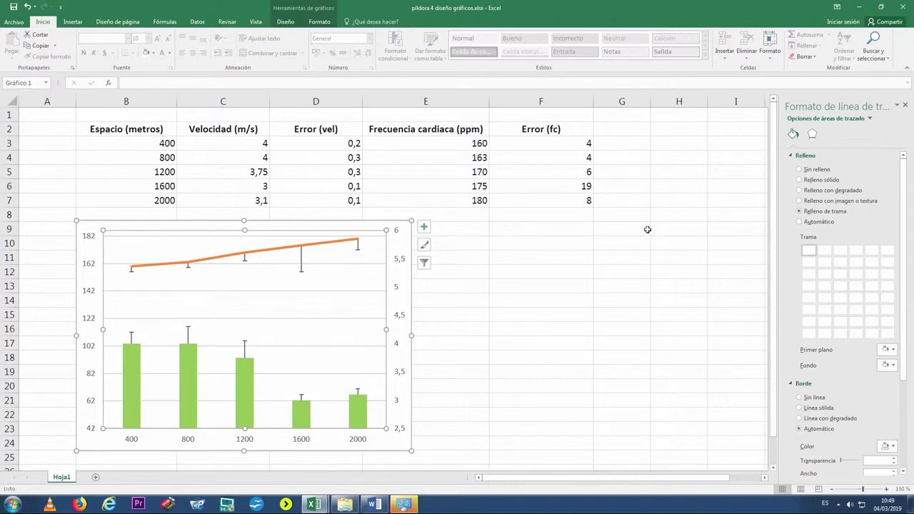
click(580, 276)
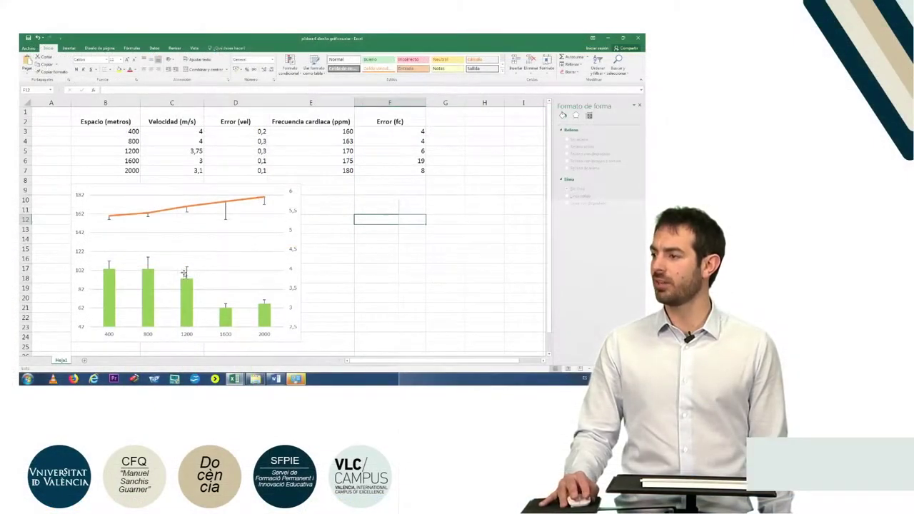
- Fill the whole velocidad bar series with the yellow standard colour instead of green
mouse_move(112, 294)
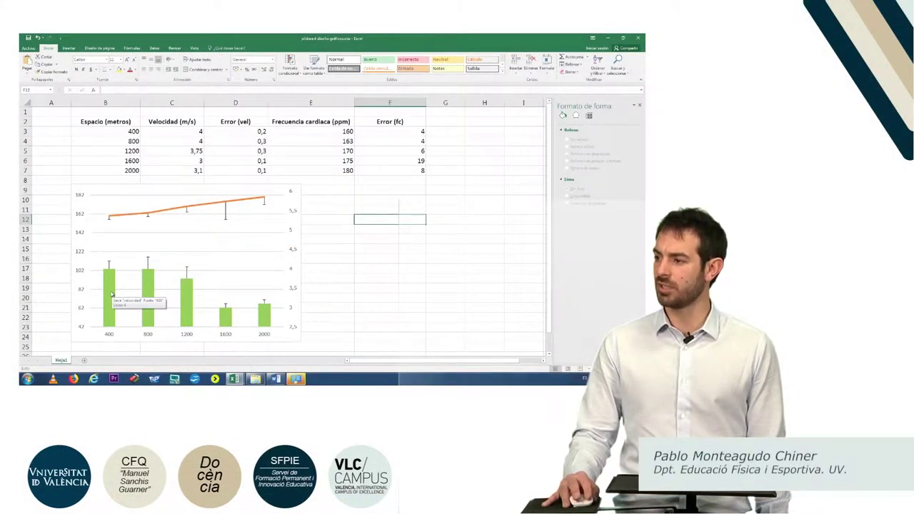
click(110, 294)
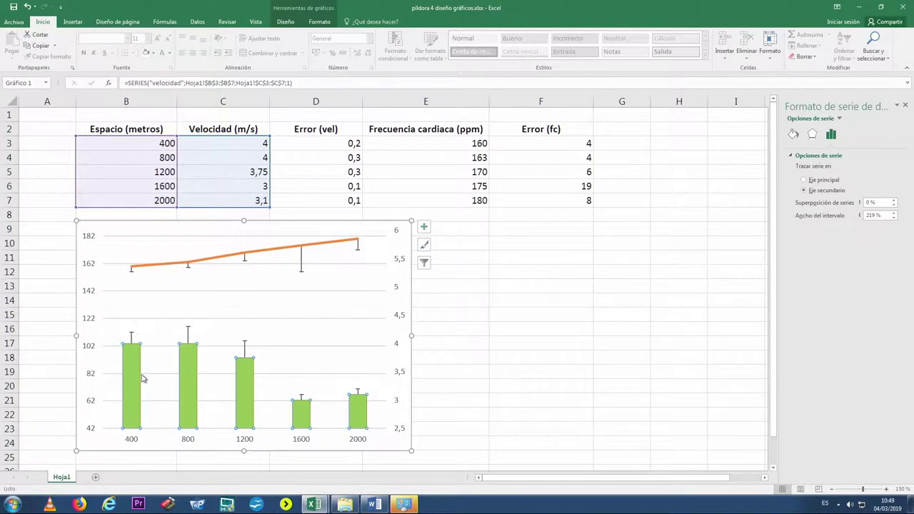
right_click(131, 384)
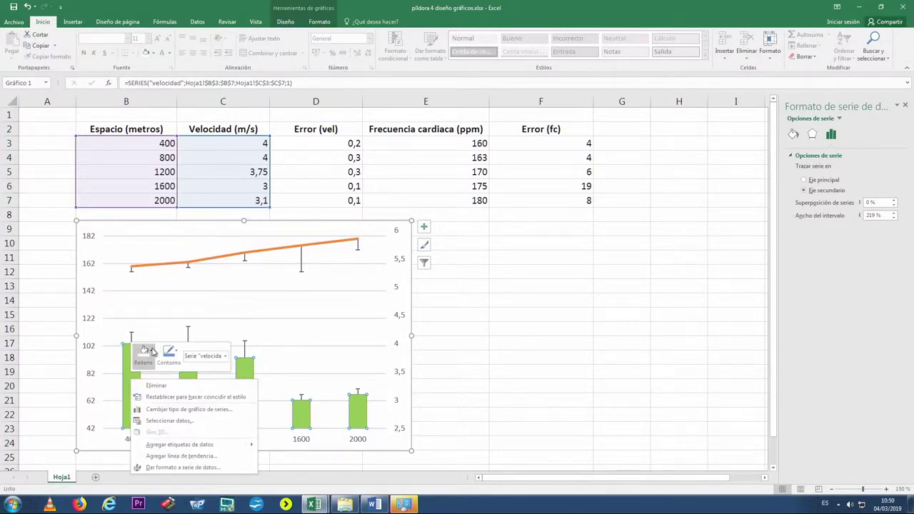
click(147, 349)
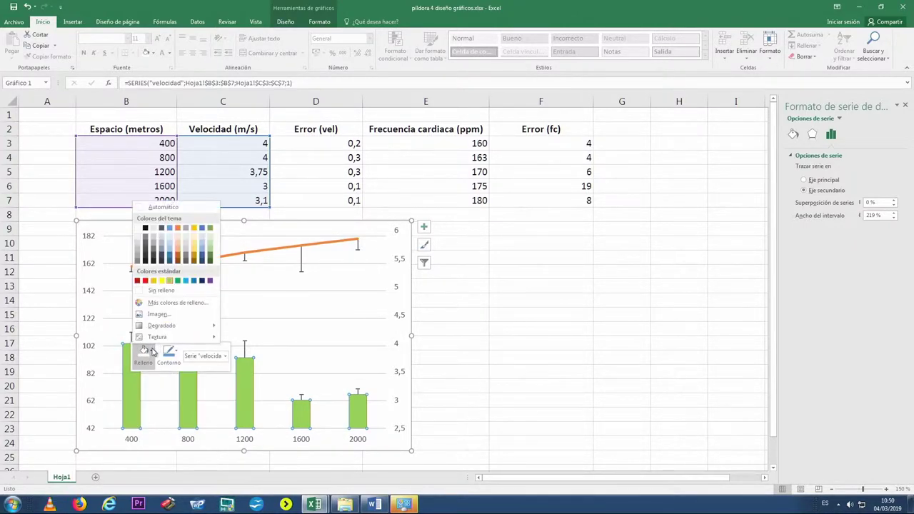
click(153, 281)
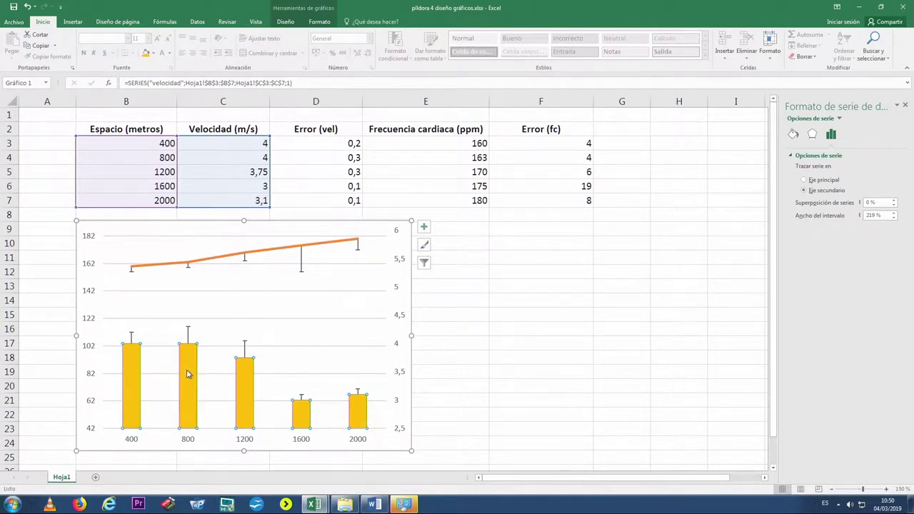
- Fill only the 1200 m velocity bar with the blue theme colour
mouse_move(242, 391)
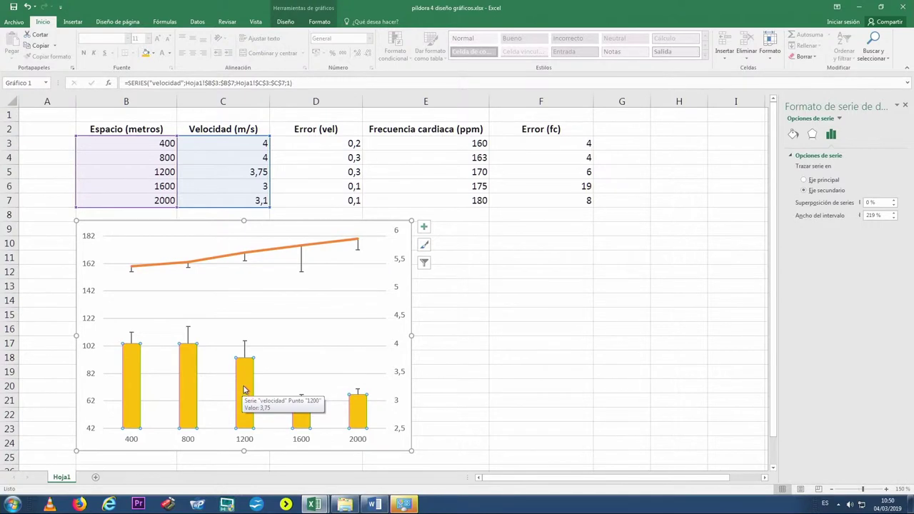
click(242, 389)
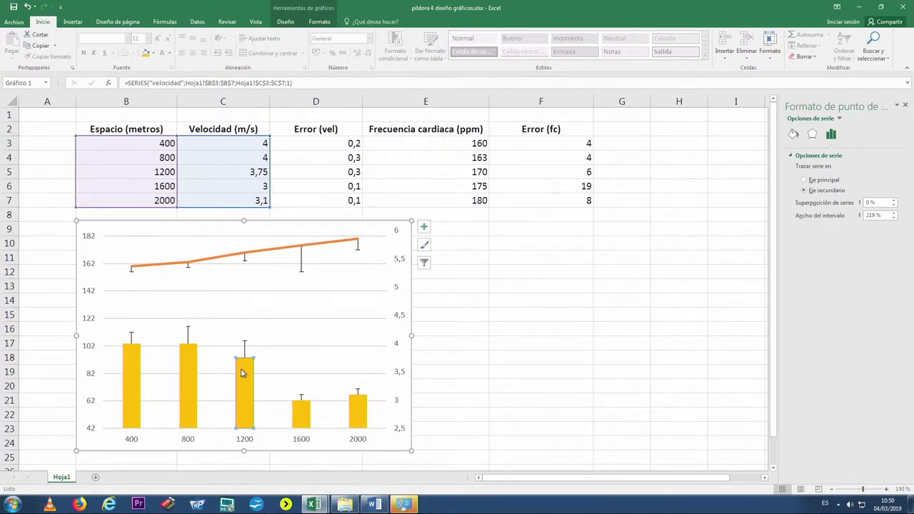
right_click(241, 373)
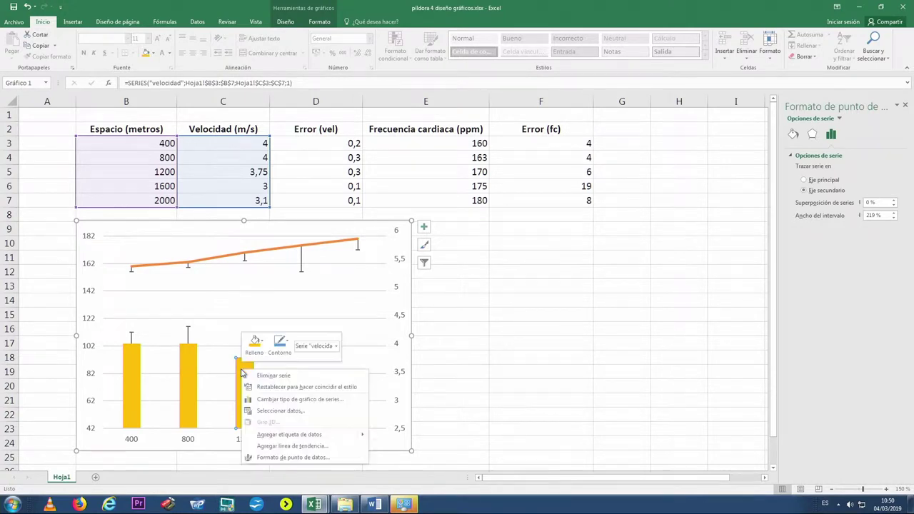
click(262, 343)
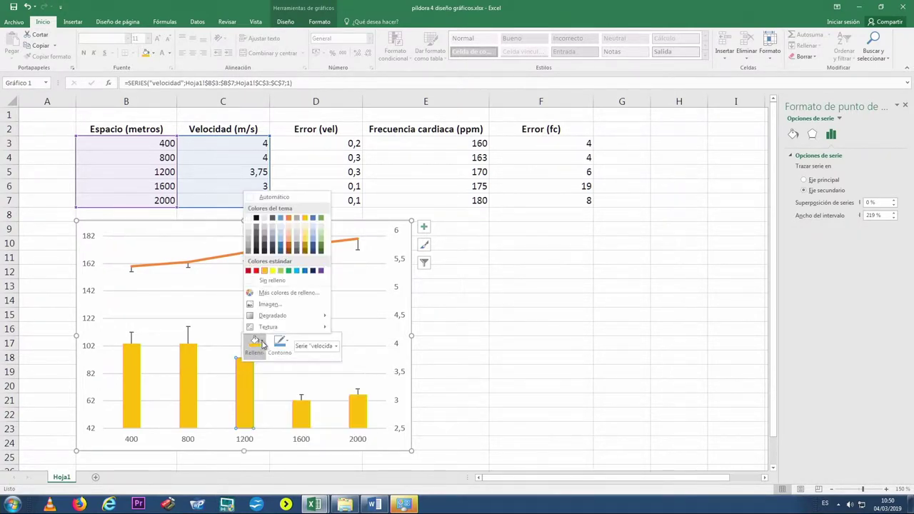
click(281, 246)
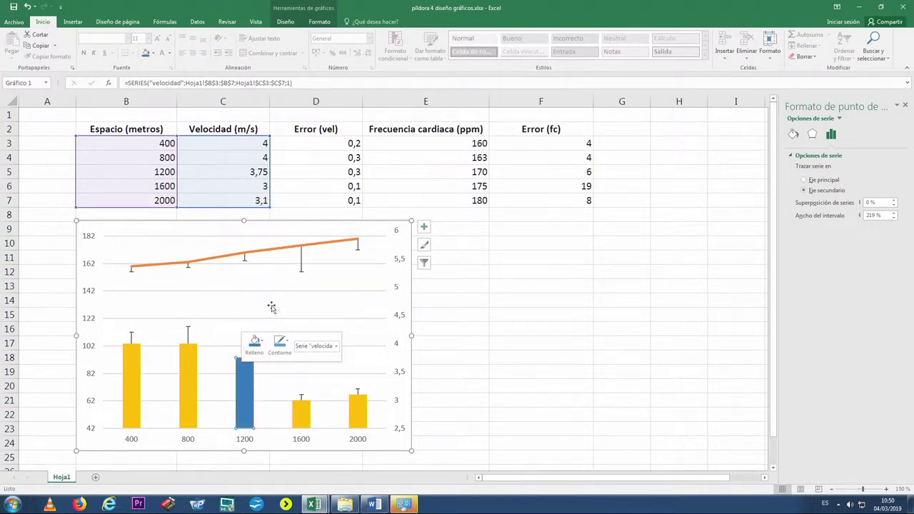
click(413, 302)
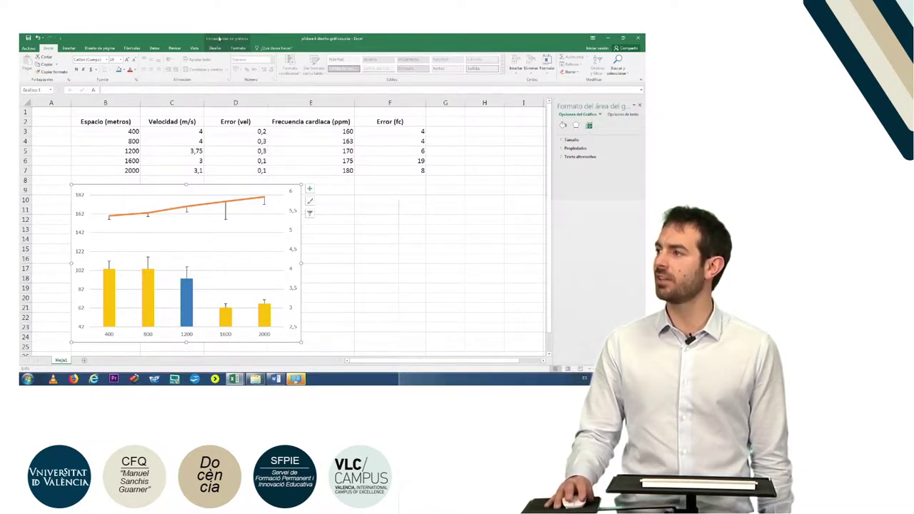
- Preview Style 8, the dark grey style and others, keeping the white yellow-and-blue style and no Quick Layout
click(216, 48)
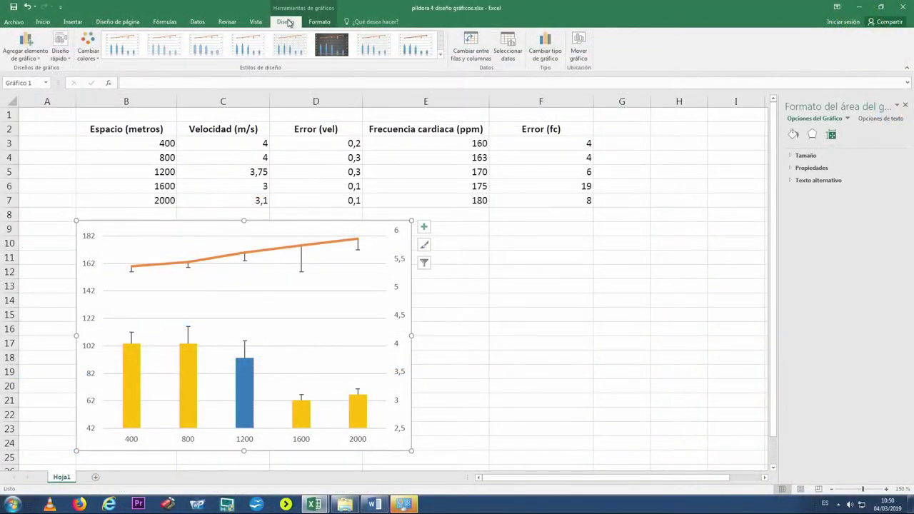
click(420, 47)
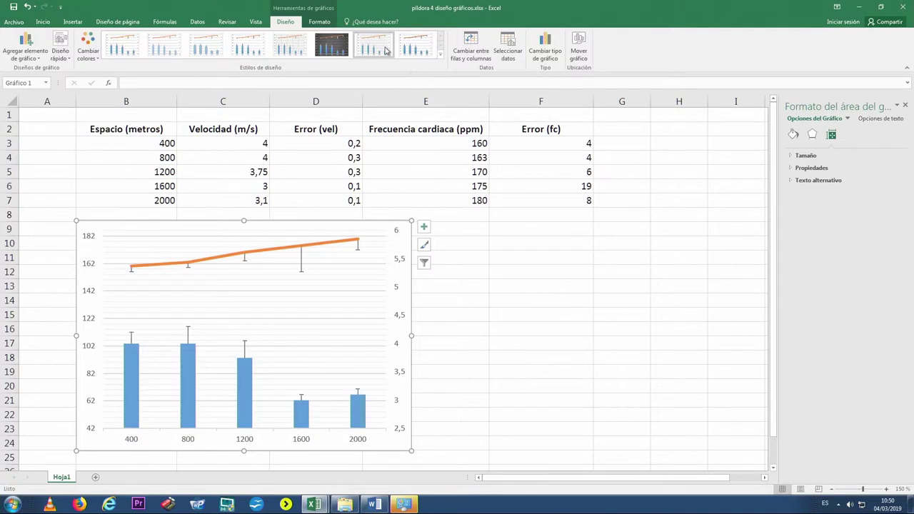
click(340, 51)
click(303, 62)
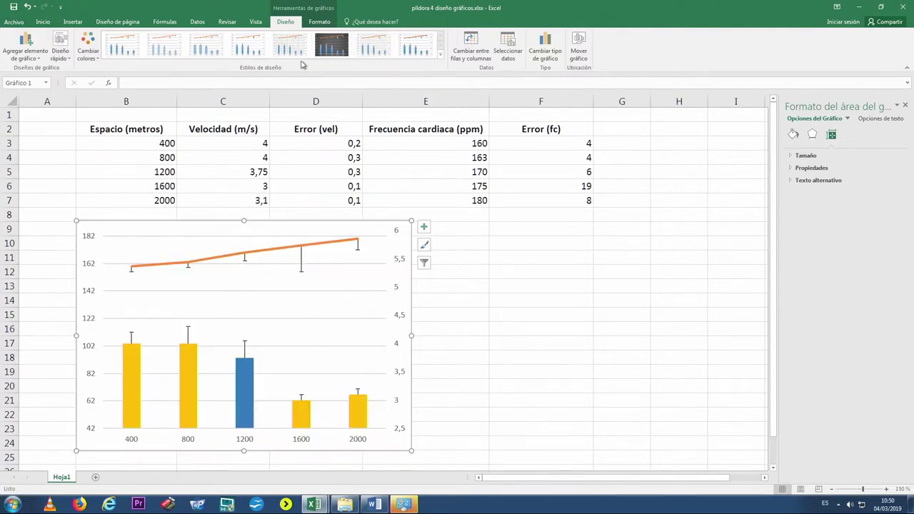
click(236, 44)
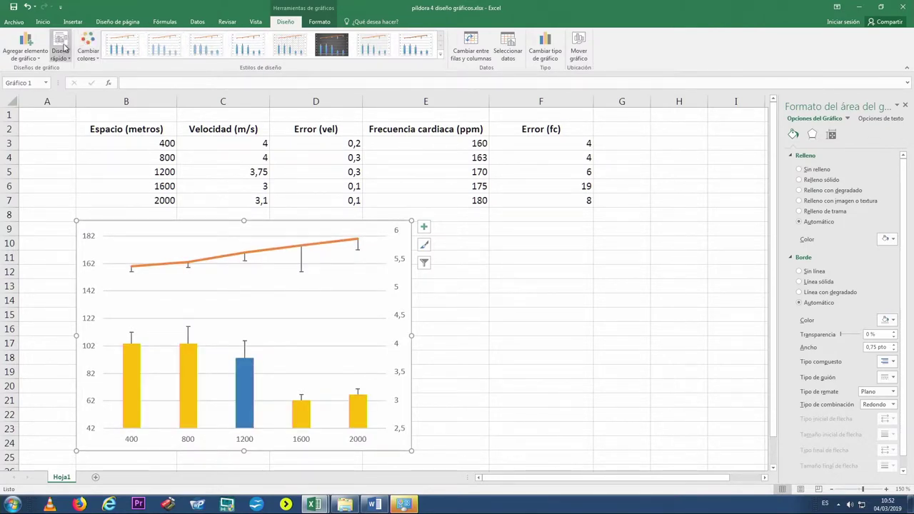
click(64, 57)
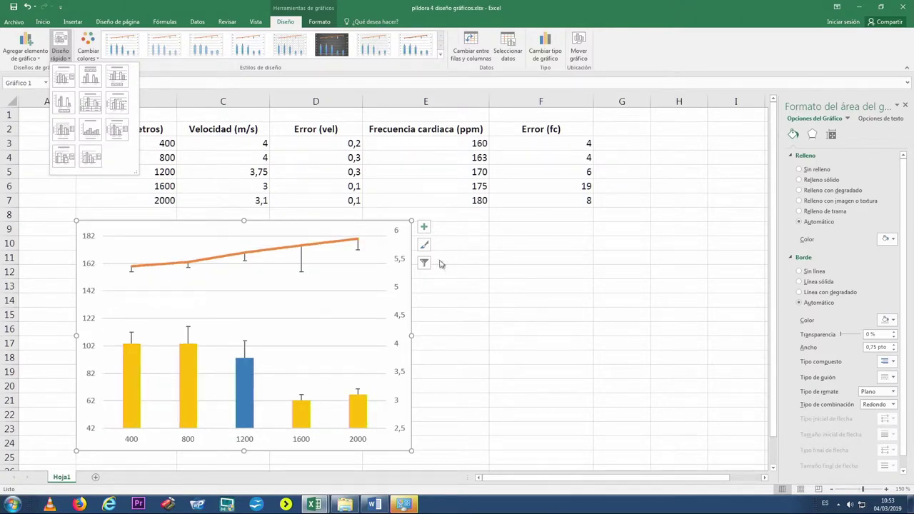
click(480, 256)
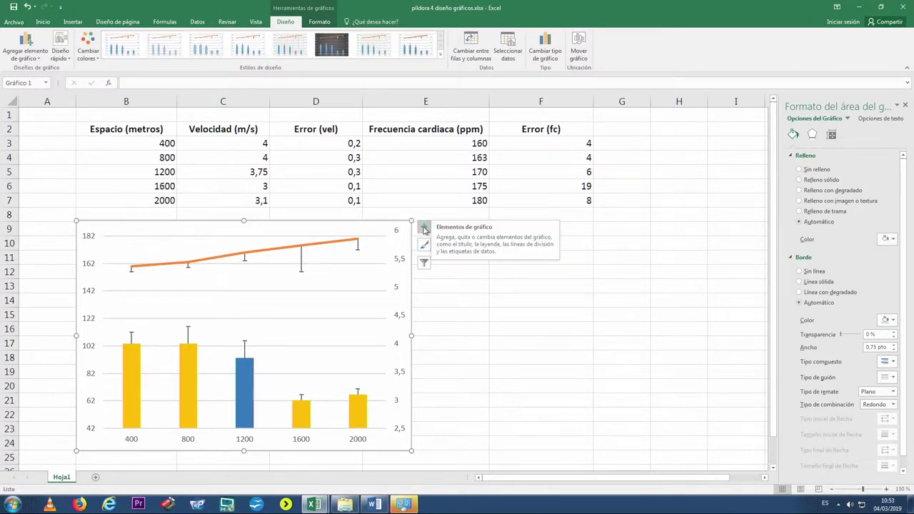
- Turn on the chart's axis titles and chart title
click(424, 229)
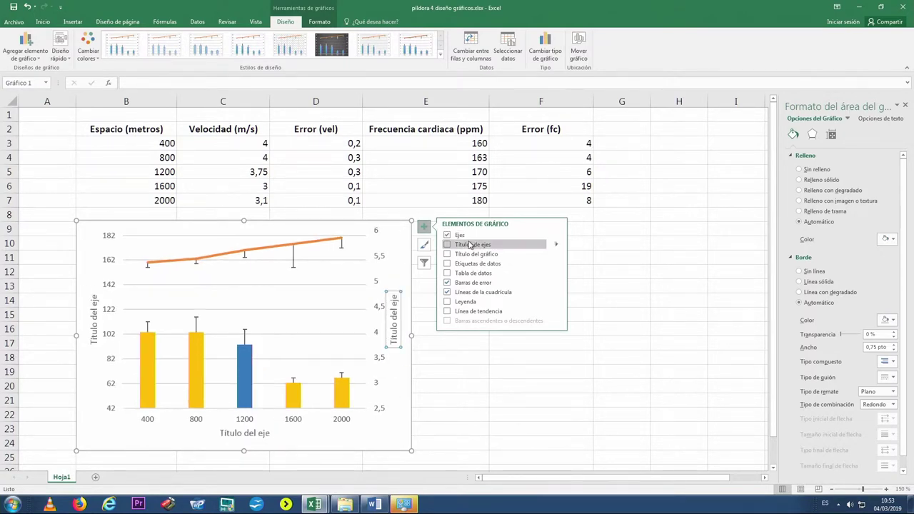
click(469, 245)
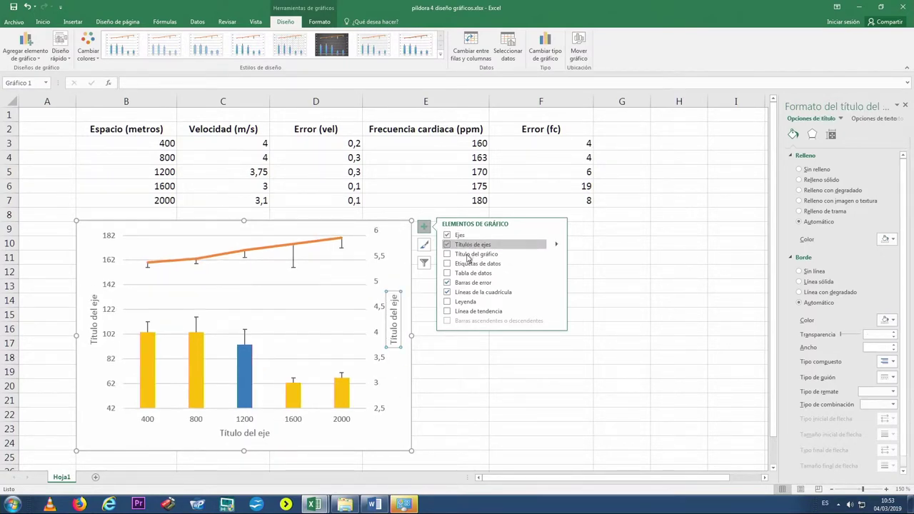
click(468, 255)
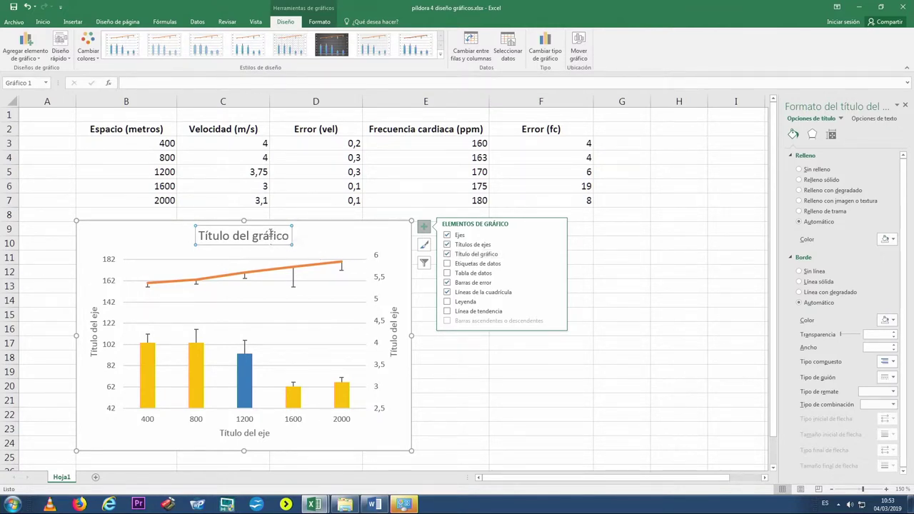
- Title the chart 'Rendimiento' and move the title toward the upper left
triple_click(272, 235)
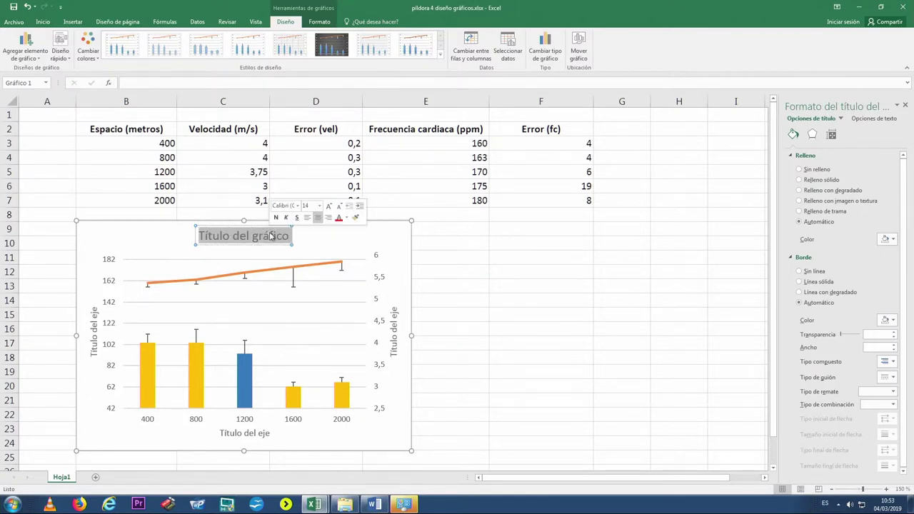
text(Rendimient)
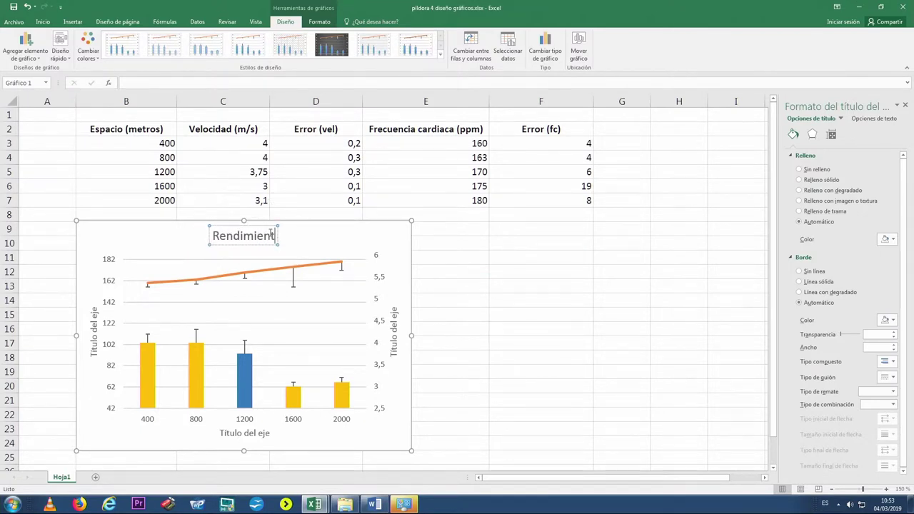
text(o)
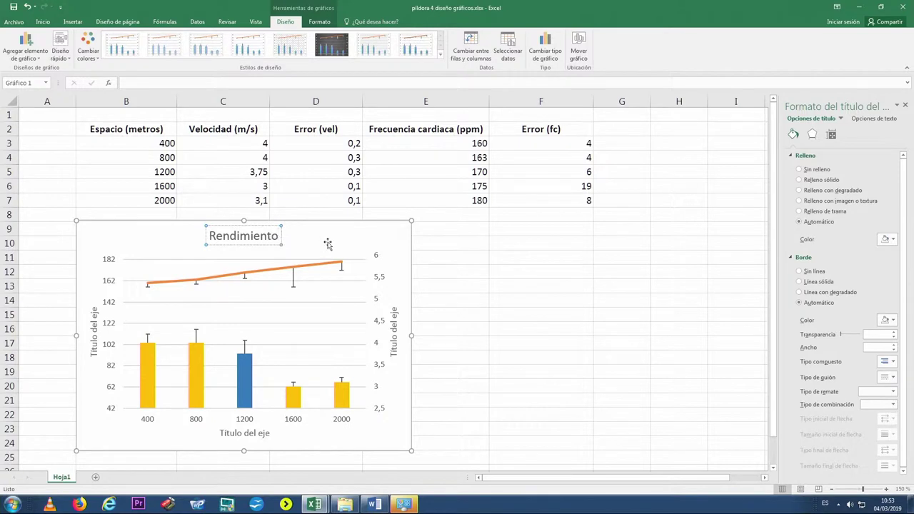
click(300, 238)
click(282, 234)
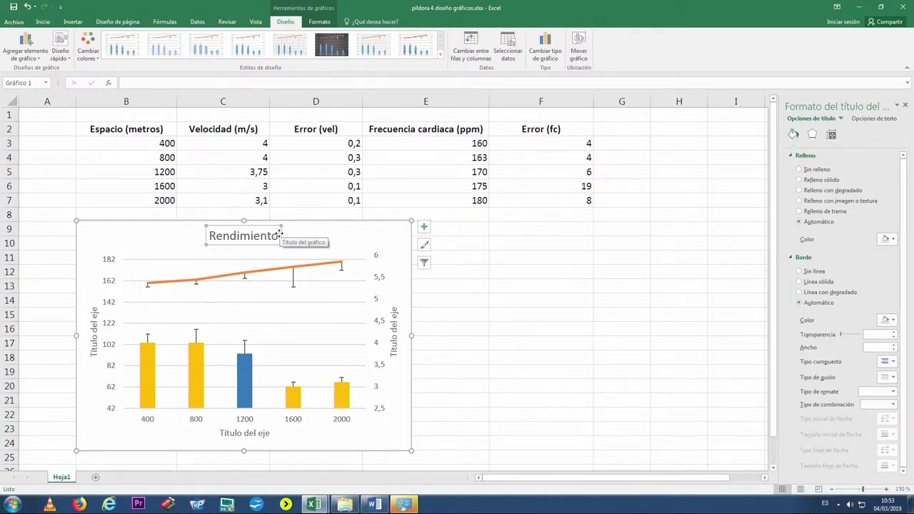
mouse_move(282, 233)
mouse_down()
mouse_move(163, 218)
mouse_move(229, 236)
mouse_up()
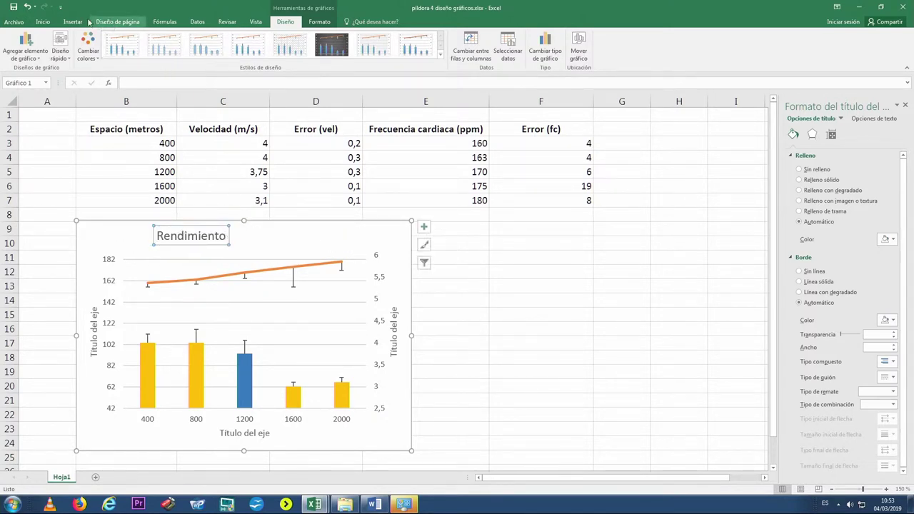
- Format the 'Rendimiento' title in Adobe Devanagari with a red font colour
click(46, 26)
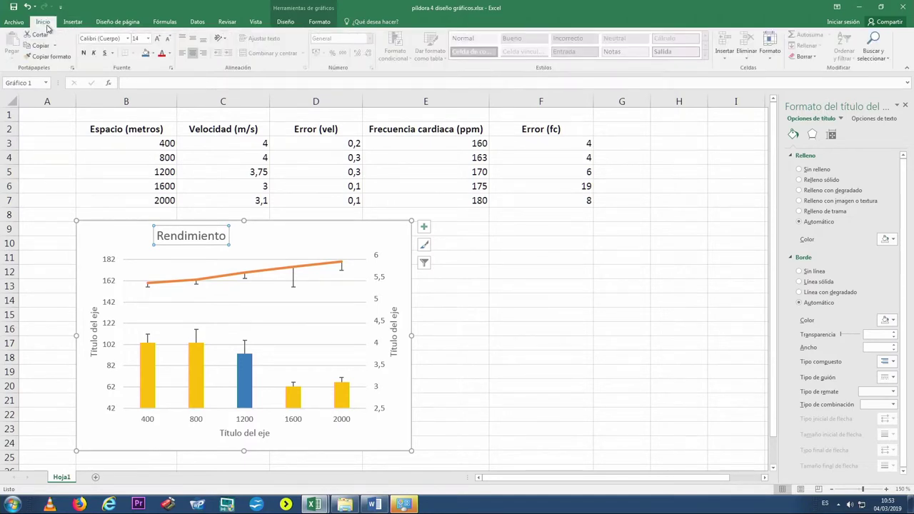
click(127, 39)
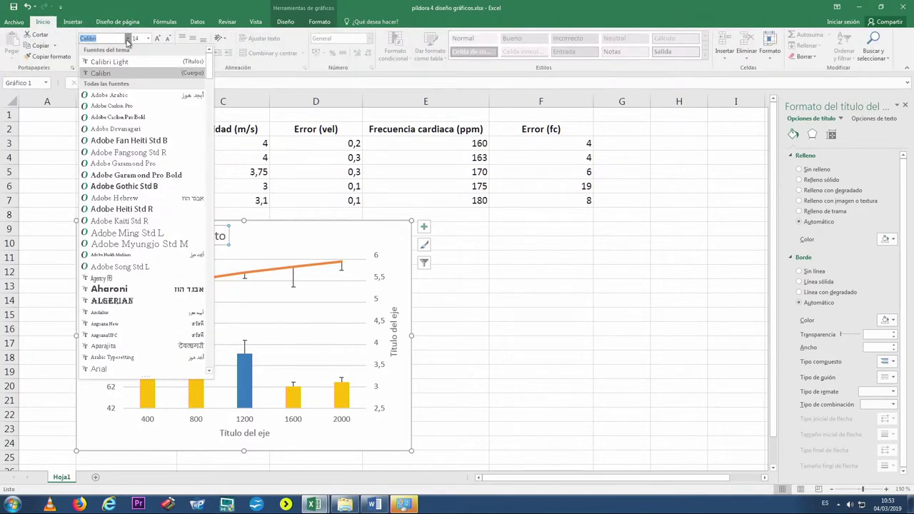
click(114, 130)
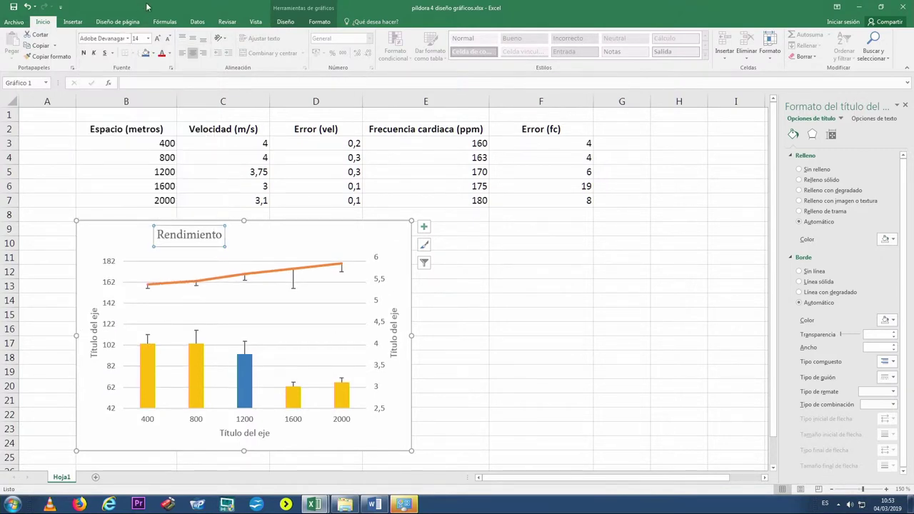
click(164, 56)
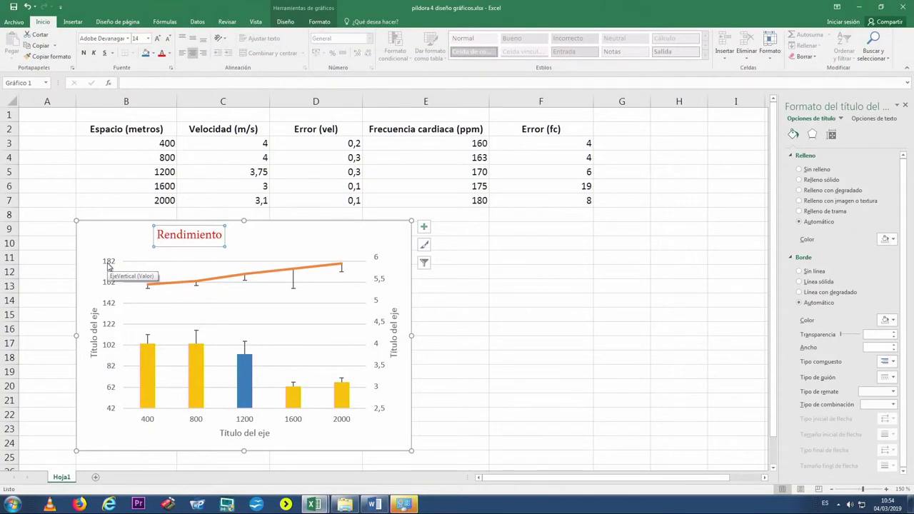
- Set the left value axis maximum to 122, so it spans 42 to 122, and delete the horizontal gridlines
click(108, 266)
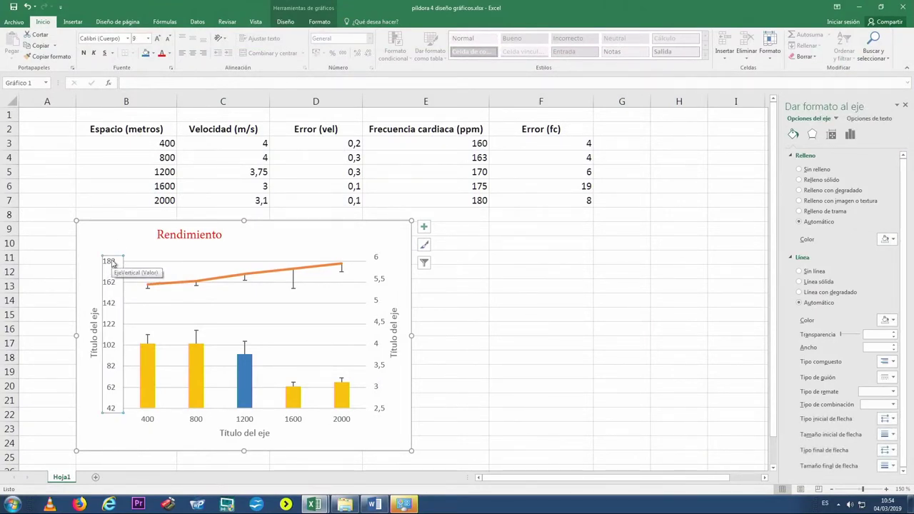
right_click(112, 263)
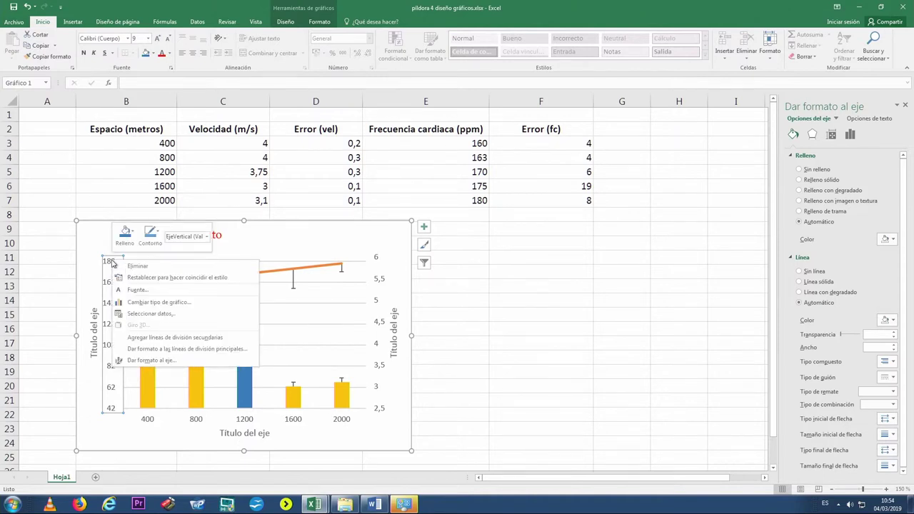
click(145, 361)
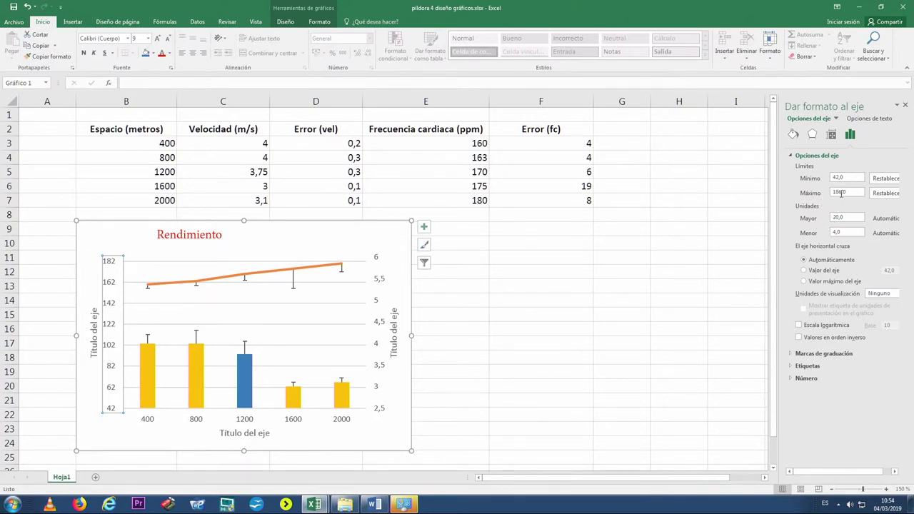
click(839, 193)
text(122)
key(Return)
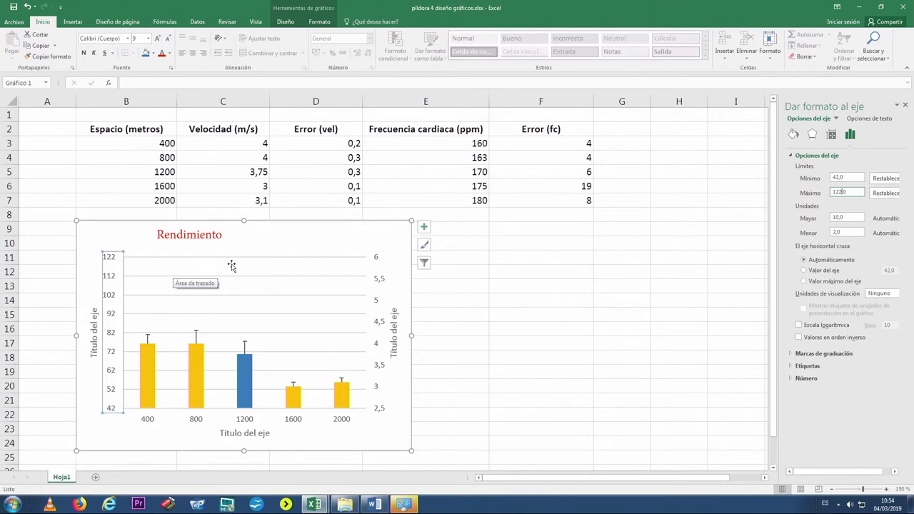
click(300, 263)
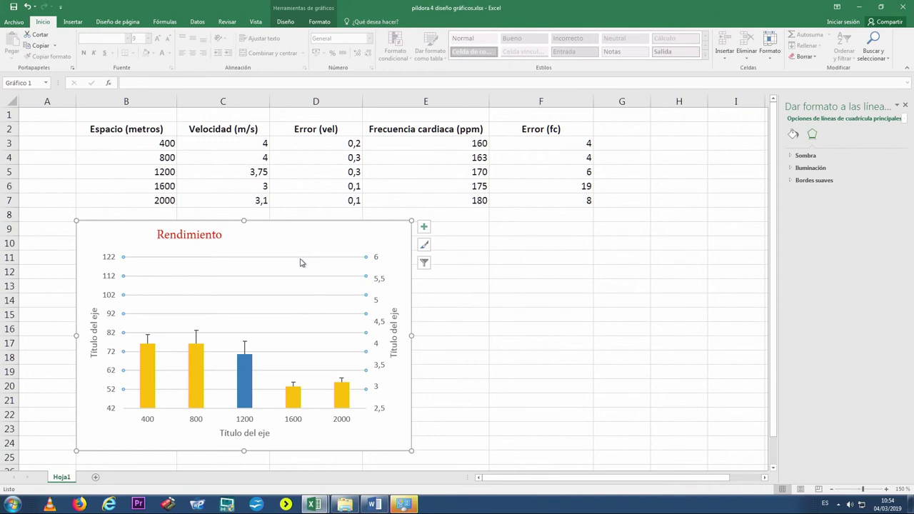
click(300, 262)
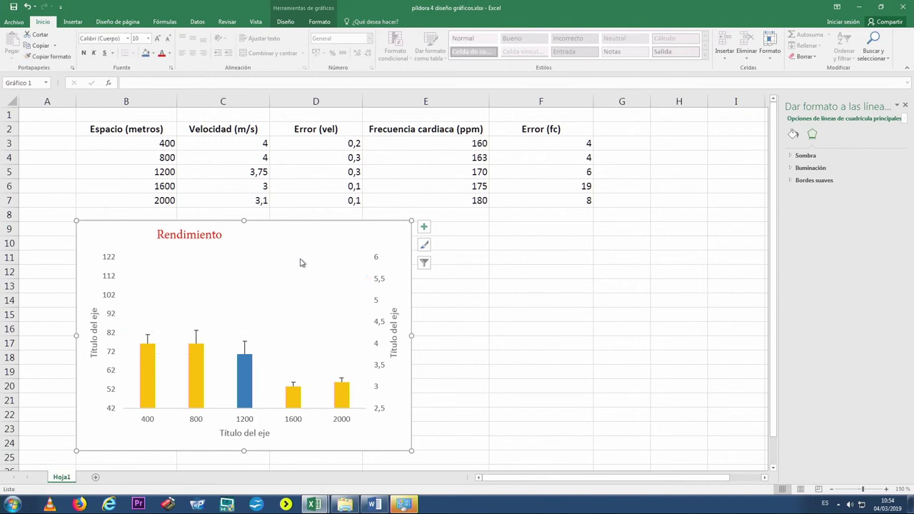